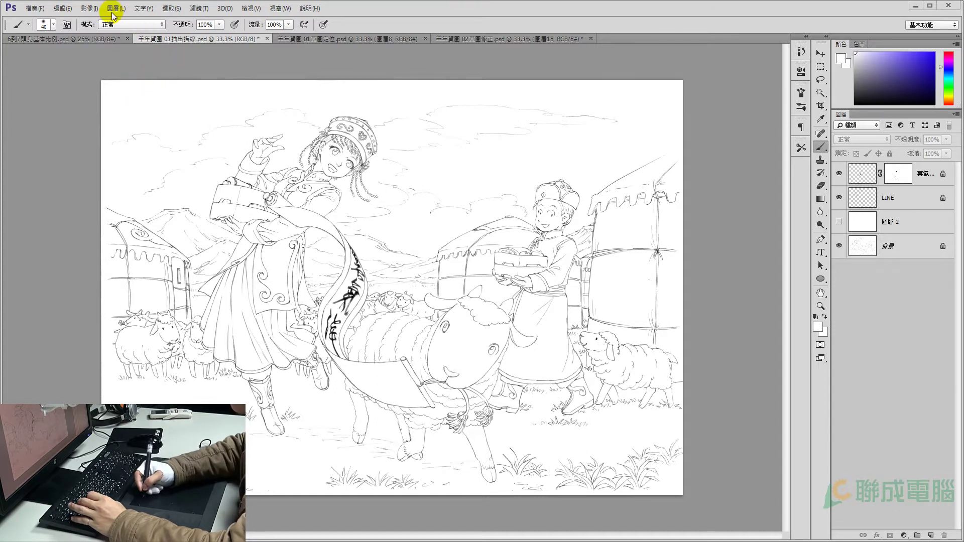
In 6到7頭身基本比例.psd, add a new empty layer above the background 圖層 1
left_click(75, 40)
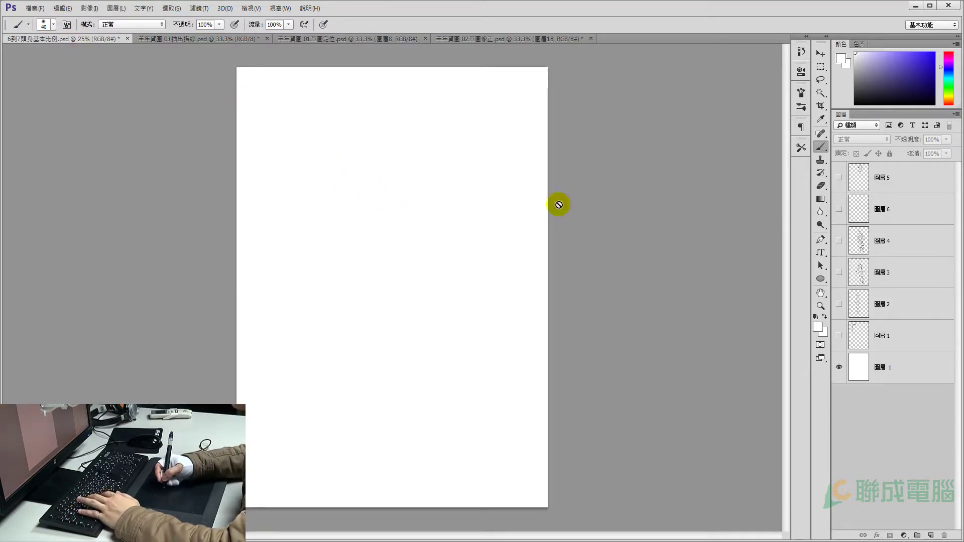
left_click(878, 379)
left_click(931, 536)
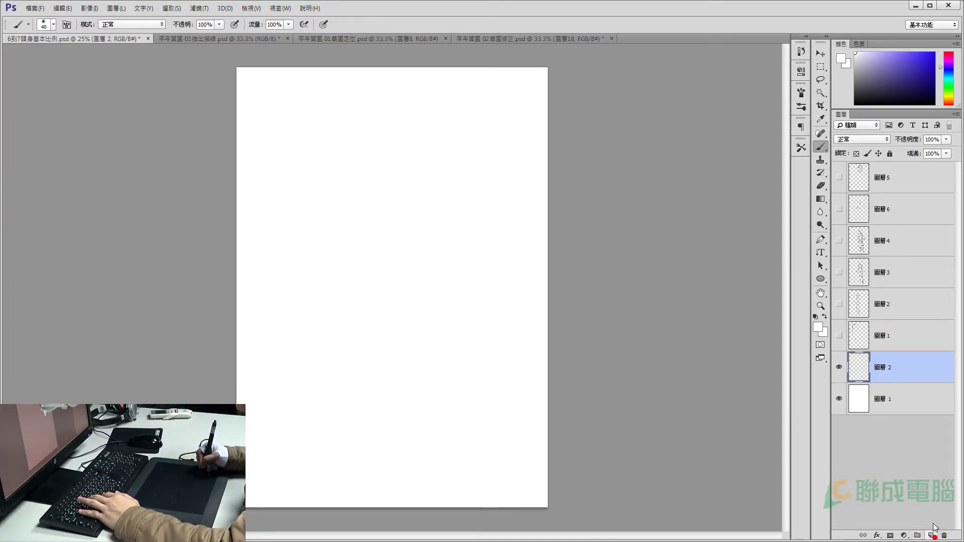
Group the old sketch layers into 群組 1 and hide the group
left_click(876, 335)
left_click(889, 186, "shift")
key("ctrl+g")
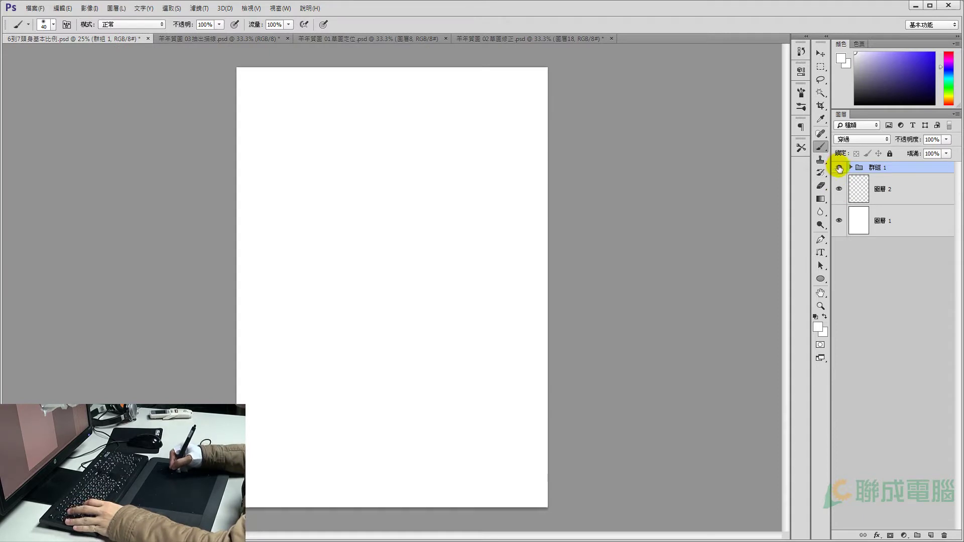
left_click(839, 167)
Make 圖層 2 active with black as the painting colour and brush size 20
left_click(861, 190)
mouse_move(465, 202)
left_mouse_down()
mouse_move(489, 224)
mouse_move(297, 97)
mouse_move(457, 81)
left_mouse_up()
key("d")
key("bracketleft")
key("bracketleft")
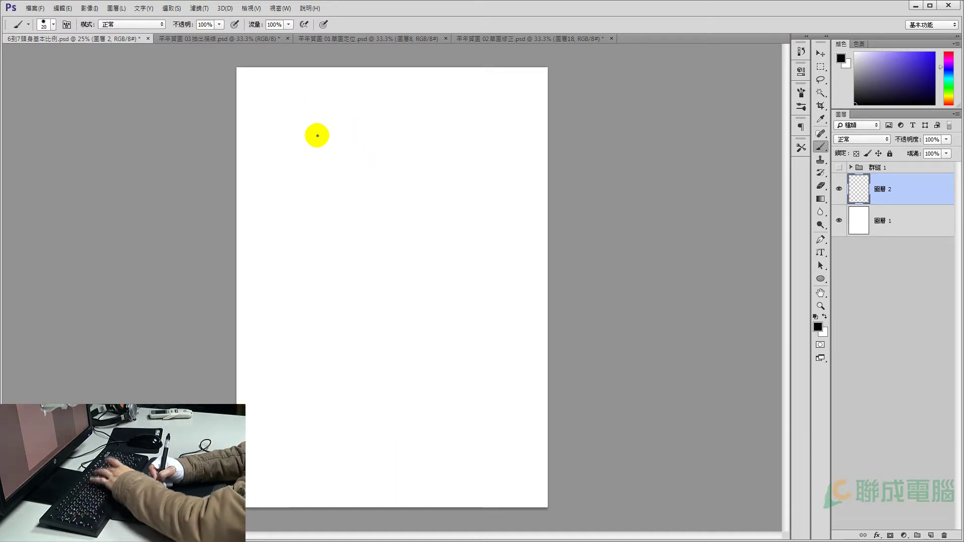
Draw a thick black vertical line, then switch to a size-10 brush with Shape Dynamics
left_click_drag(287, 112, 298, 414)
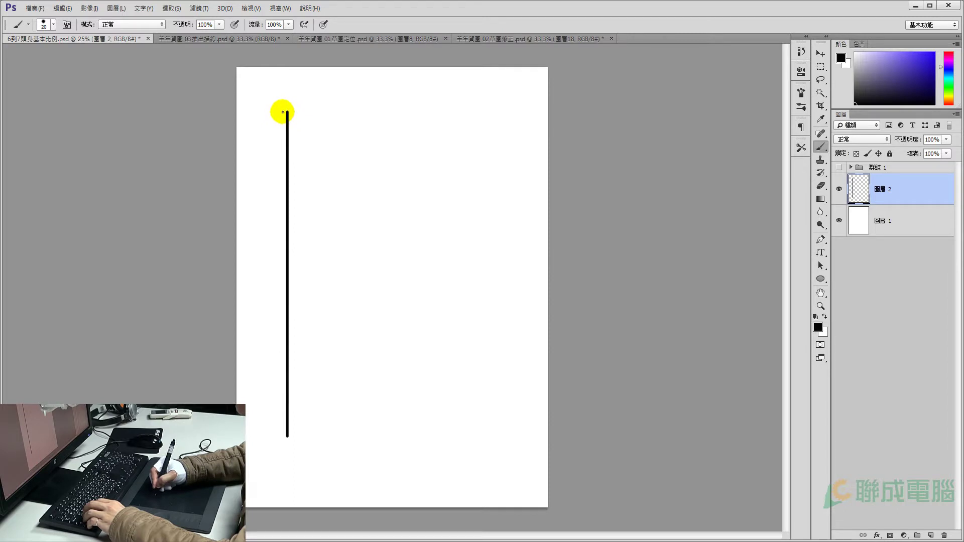
key("bracketleft")
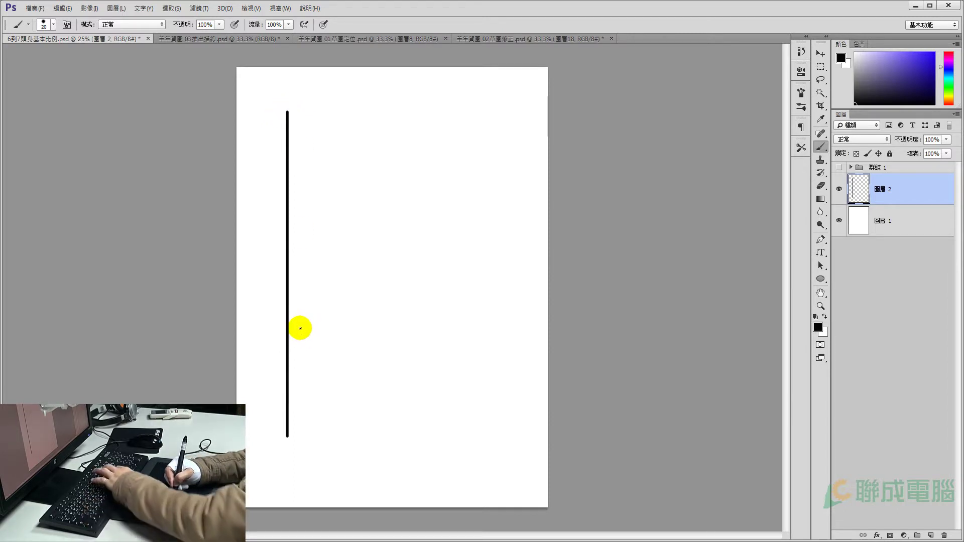
left_click(66, 24)
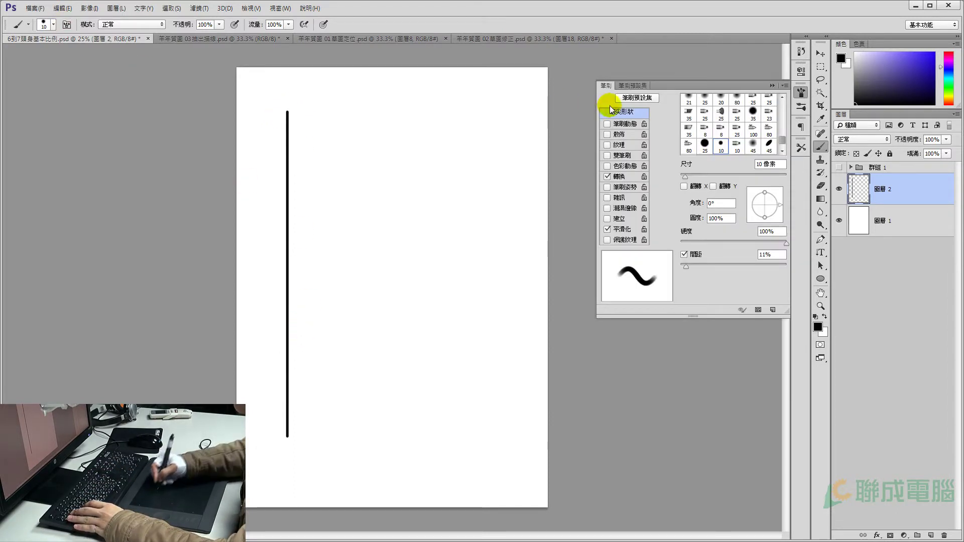
left_click(622, 124)
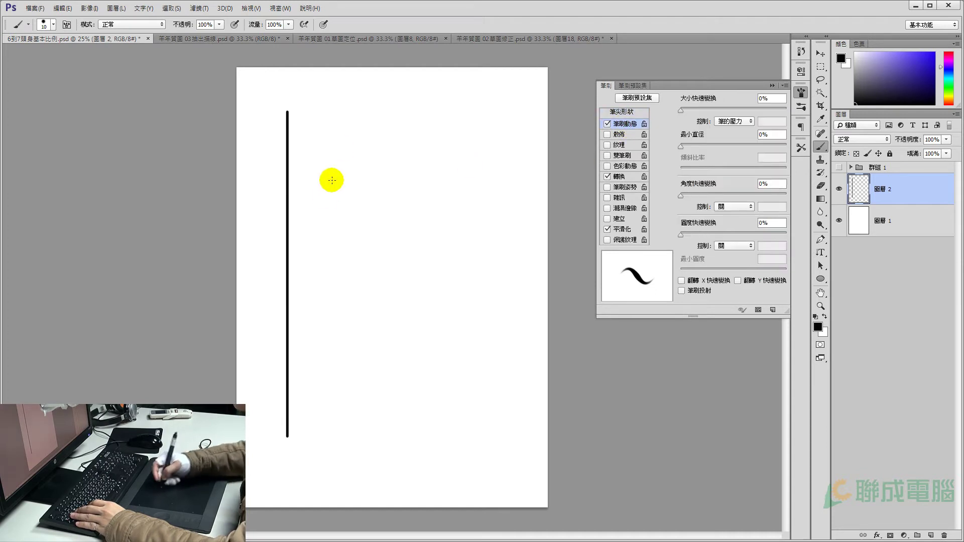
Mark the line's top and bottom ends and its ½ midpoint with ticks
mouse_move(287, 111)
left_mouse_down()
mouse_move(309, 317)
mouse_move(287, 278)
mouse_move(291, 425)
mouse_move(290, 291)
left_mouse_up()
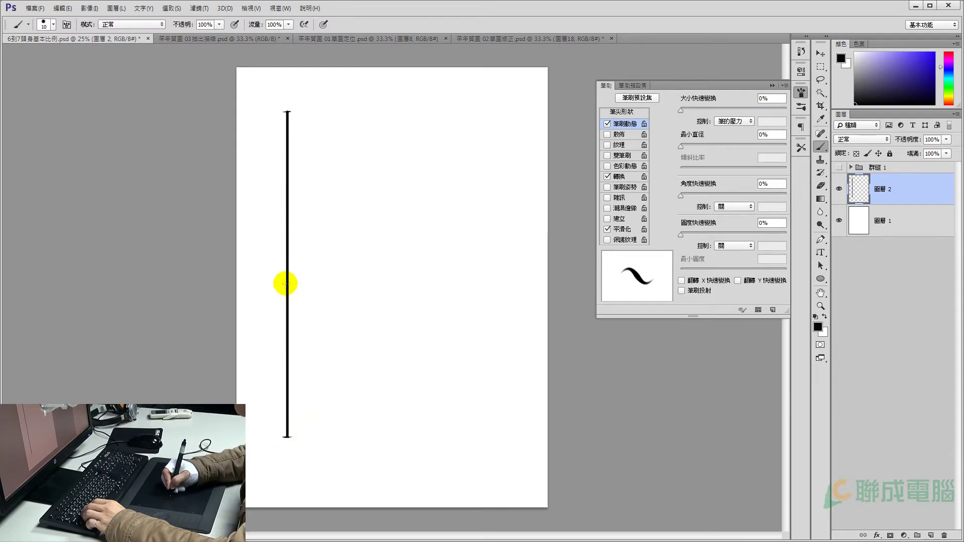
mouse_move(292, 281)
left_mouse_down()
mouse_move(271, 279)
mouse_move(295, 191)
mouse_move(299, 301)
left_mouse_up()
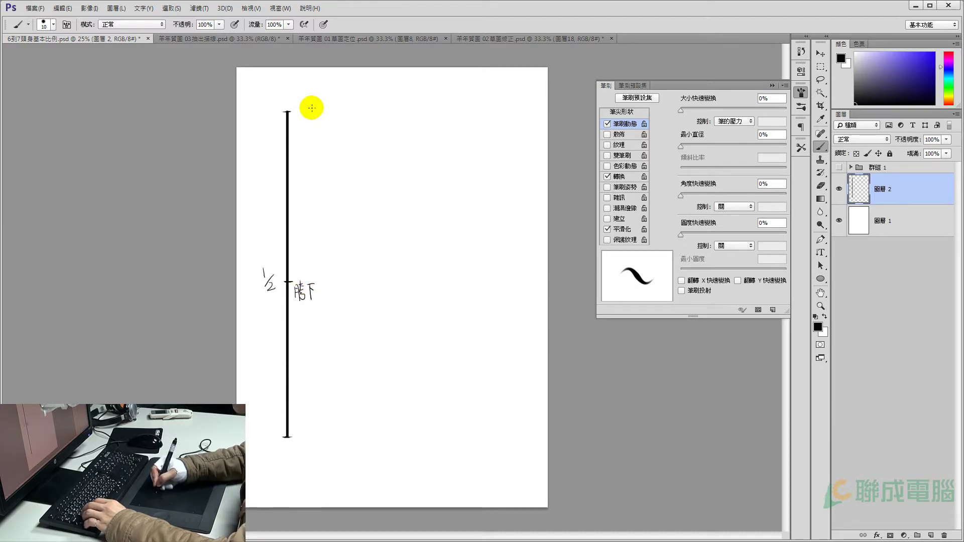
left_click(287, 112)
Draw a top crossbar and a thin parallel line, ticked at its bottom and thirds
mouse_move(288, 113)
left_mouse_down()
mouse_move(335, 112)
mouse_move(322, 438)
left_mouse_up()
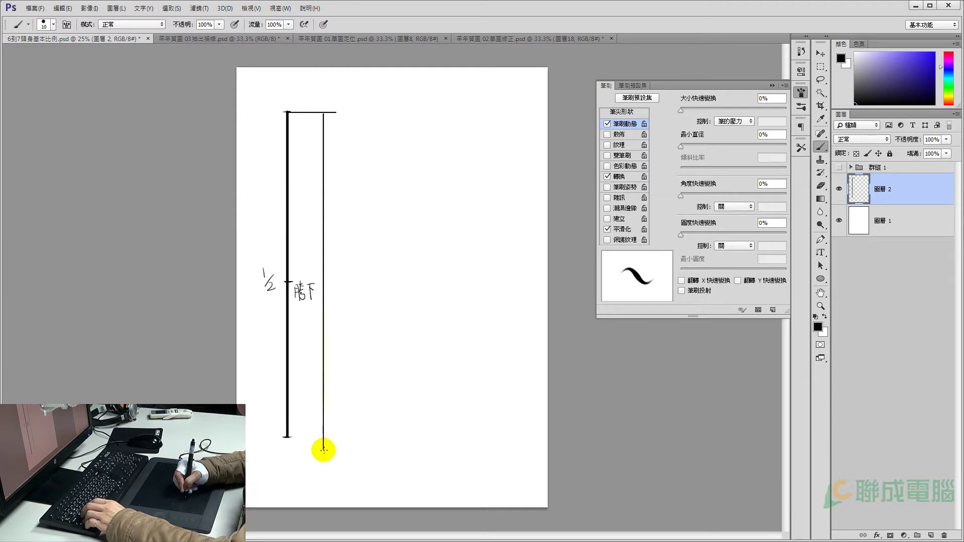
left_click_drag(316, 450, 328, 451)
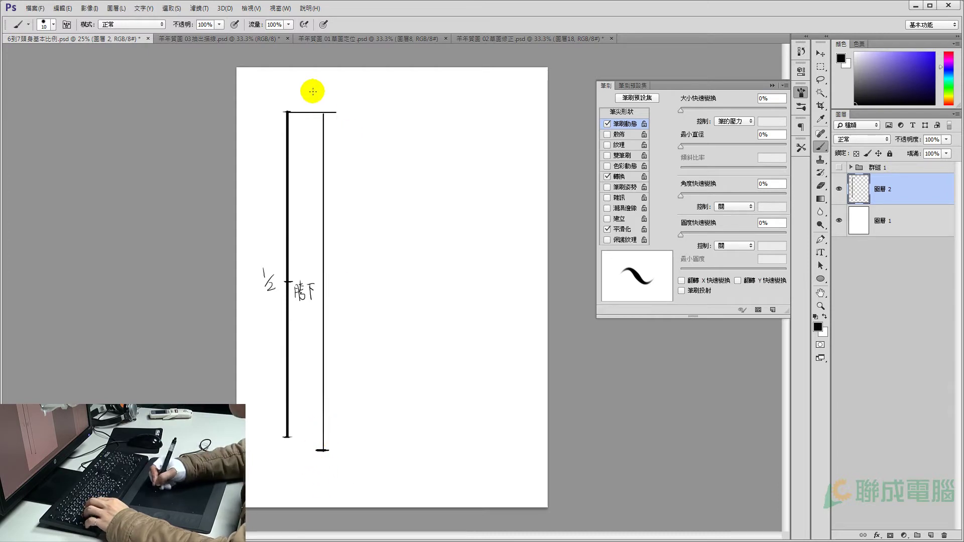
left_click_drag(320, 100, 327, 100)
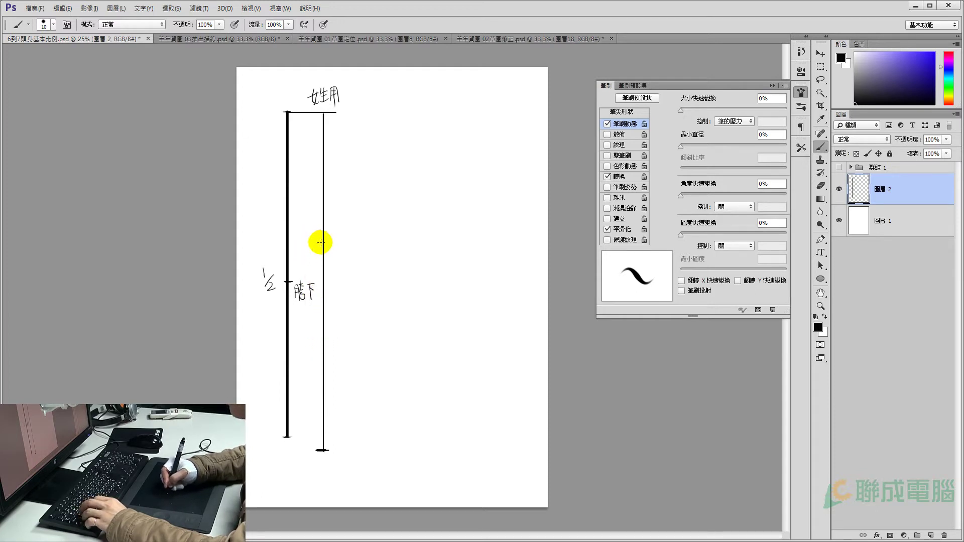
left_click_drag(320, 244, 326, 243)
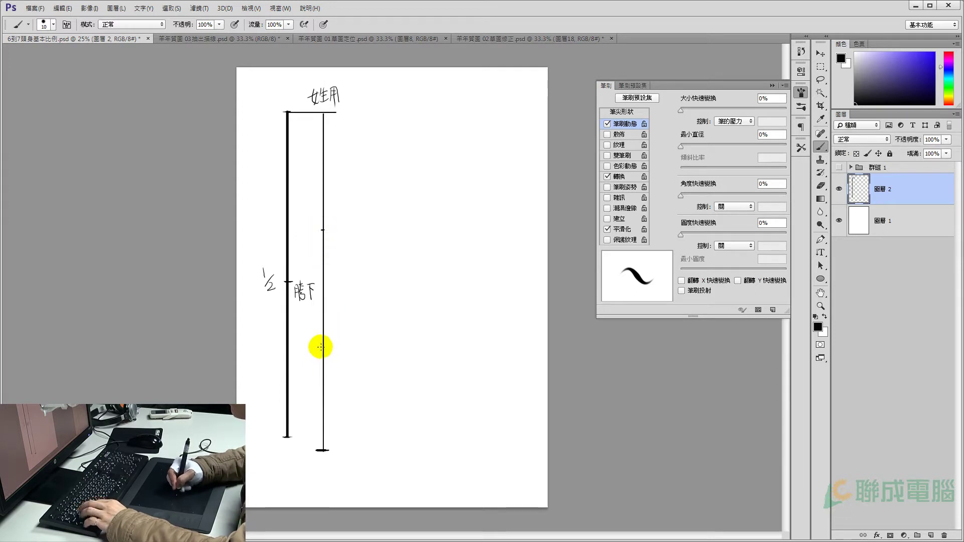
left_click_drag(320, 345, 326, 345)
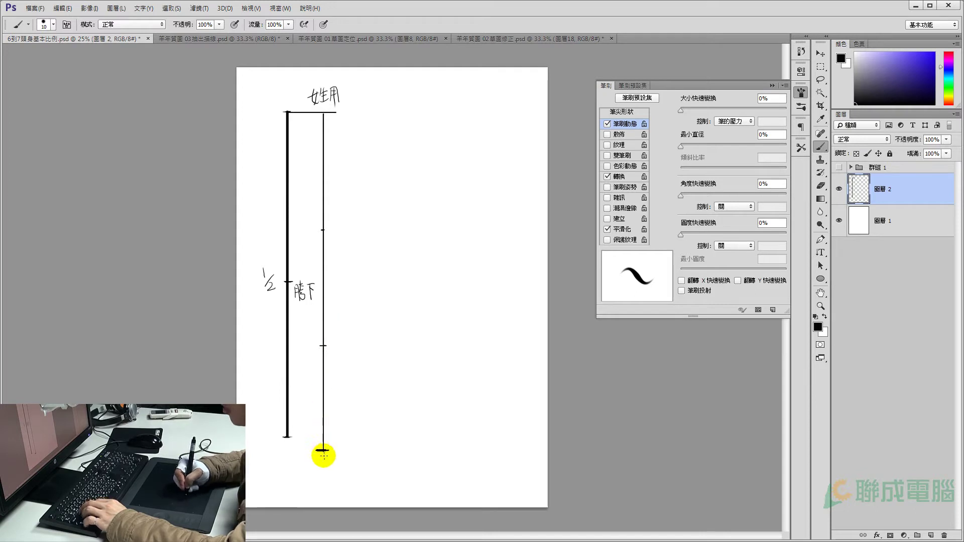
Erase the messy bottom tick on the thin line and redraw it cleanly
left_click_drag(316, 454, 322, 454)
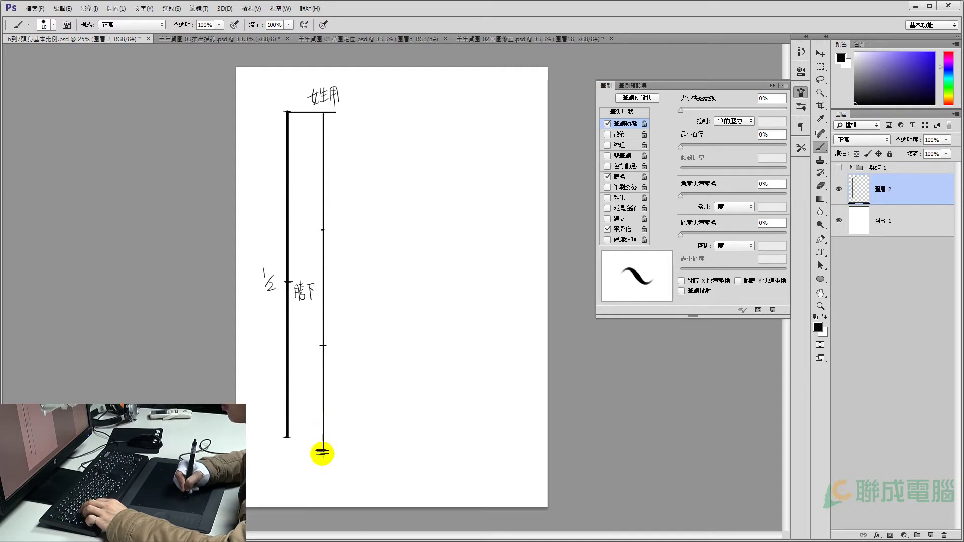
key("e")
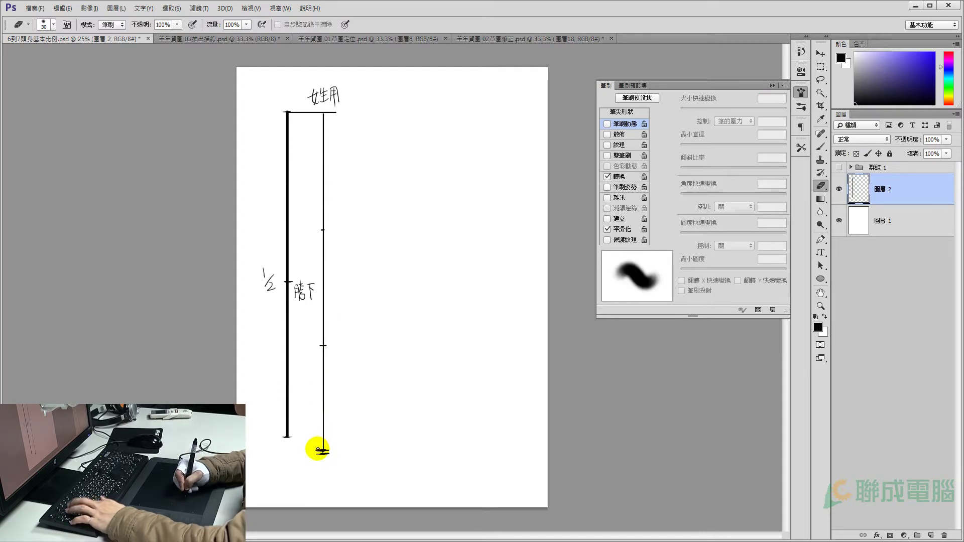
left_click_drag(329, 449, 340, 451)
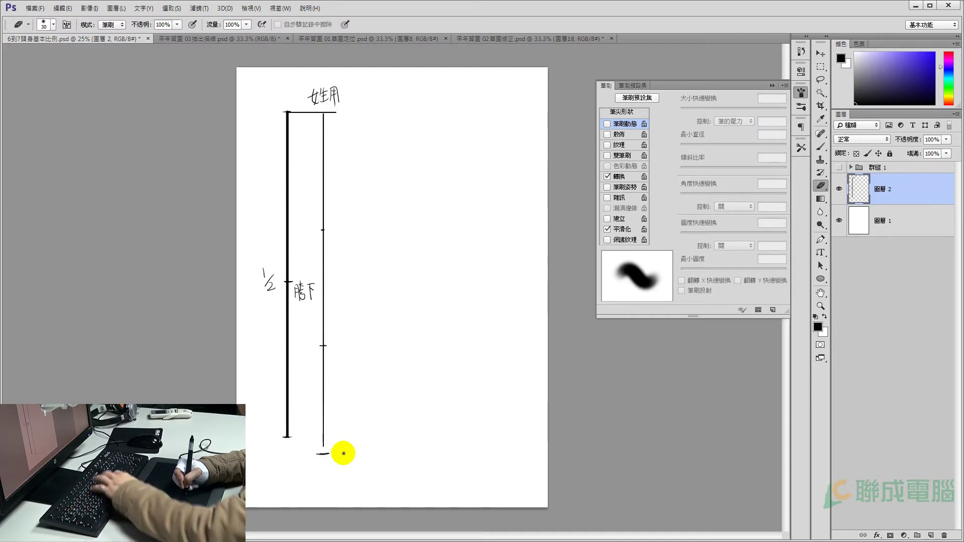
key("b")
left_click_drag(318, 455, 328, 454)
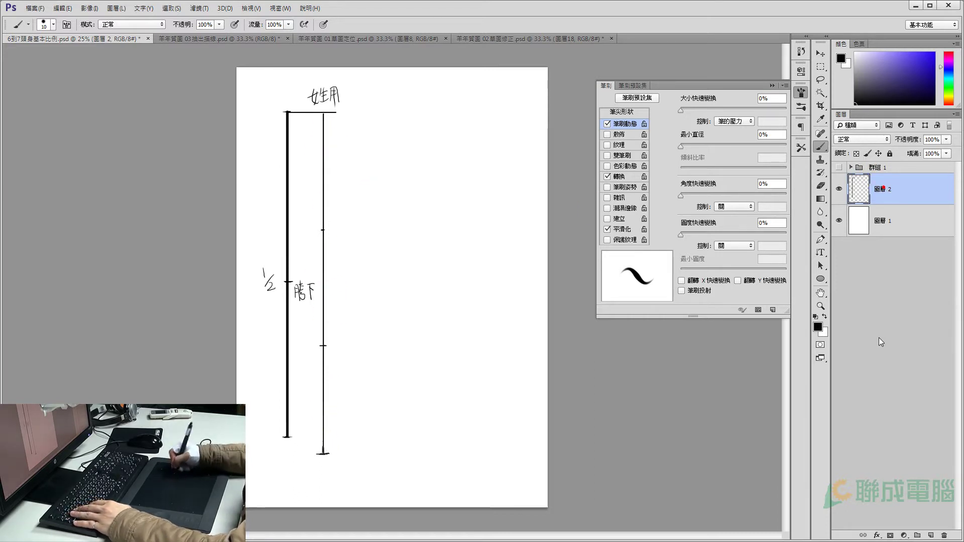
left_click(930, 536)
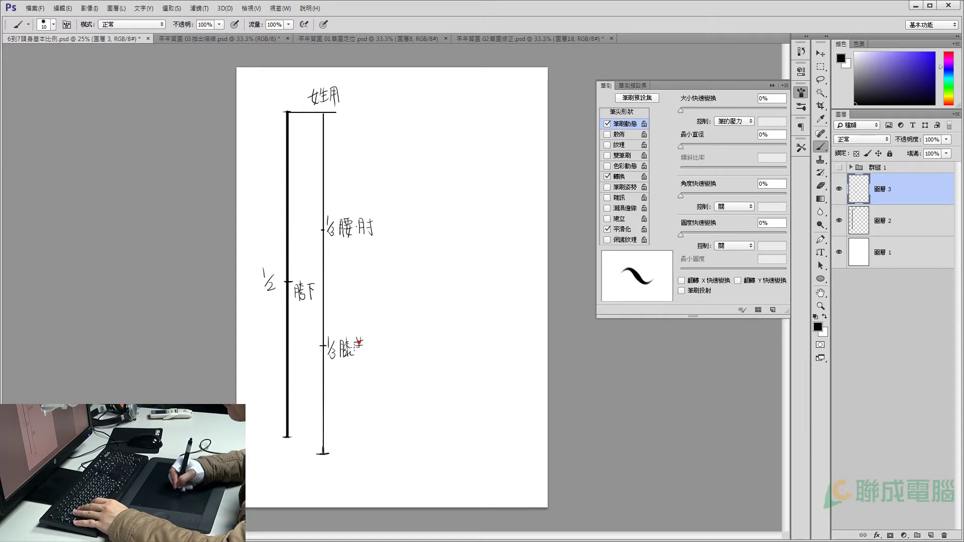
Finish the 膝蓋 knee label and its guide stroke, then start the pelvis outline beside 腰肘
left_click_drag(351, 360, 373, 360)
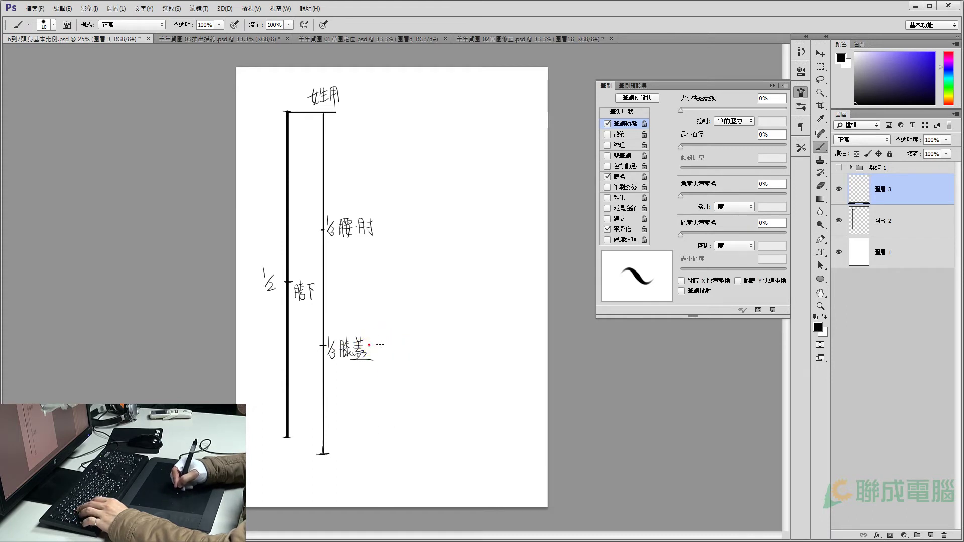
left_click_drag(426, 343, 429, 344)
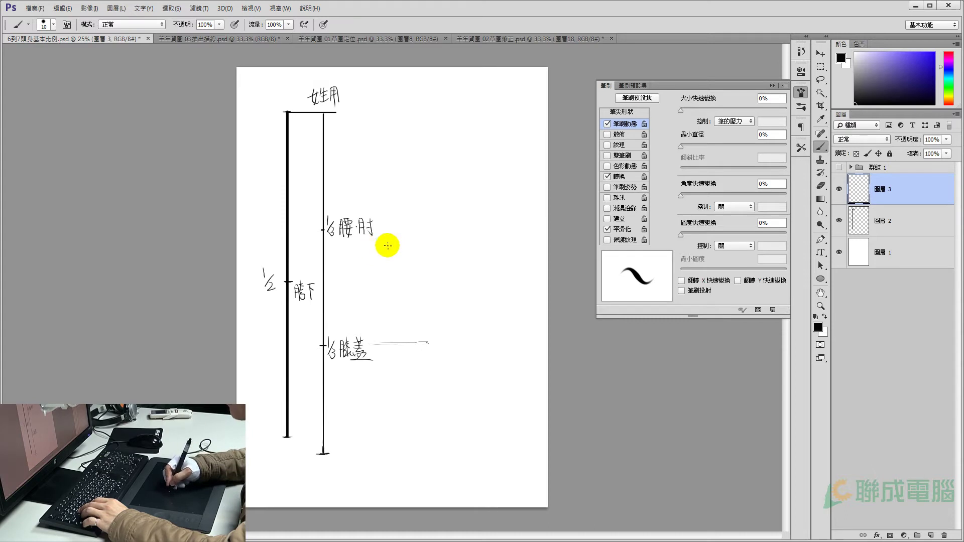
left_click_drag(387, 227, 427, 226)
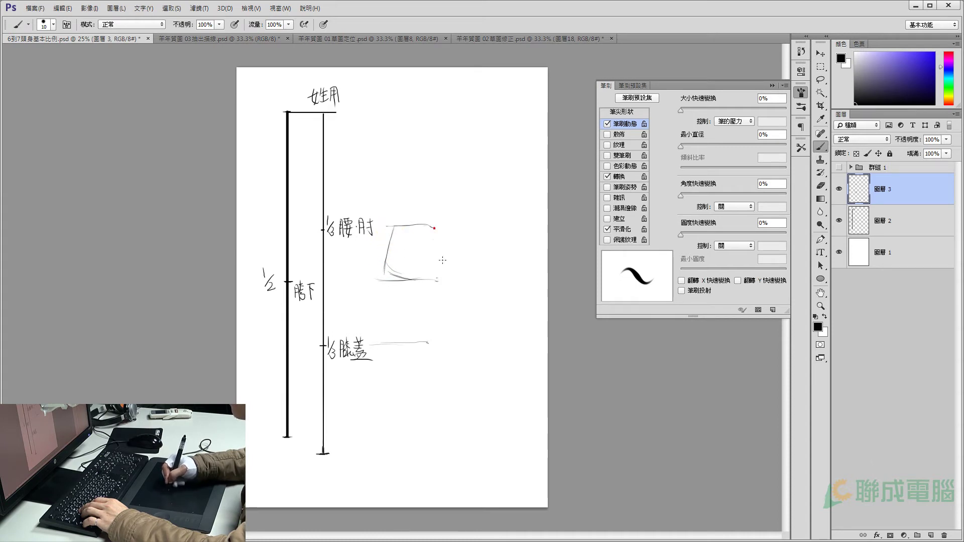
Close the pelvis trapezoid's top and left edges, then move the circle on new 圖層 4 upward
left_click_drag(397, 227, 436, 226)
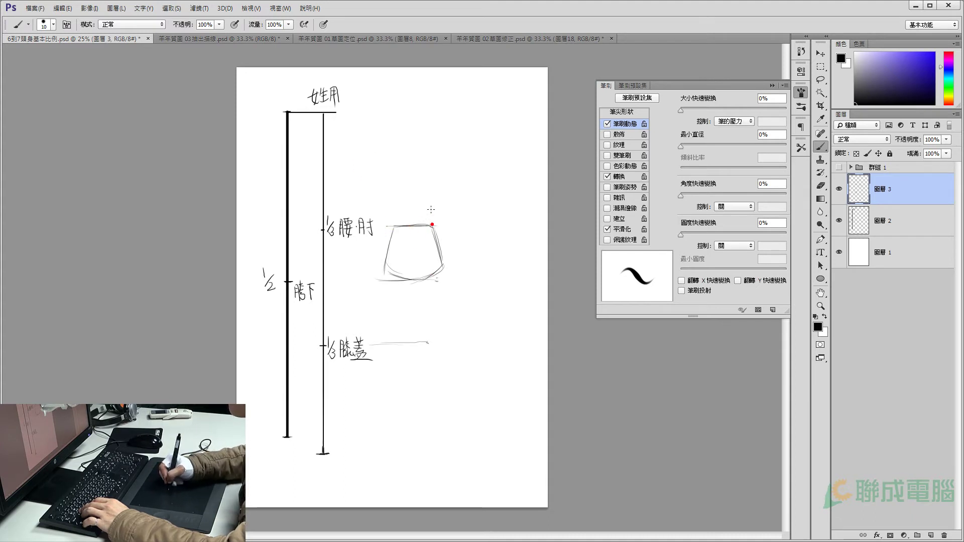
left_click_drag(394, 227, 385, 268)
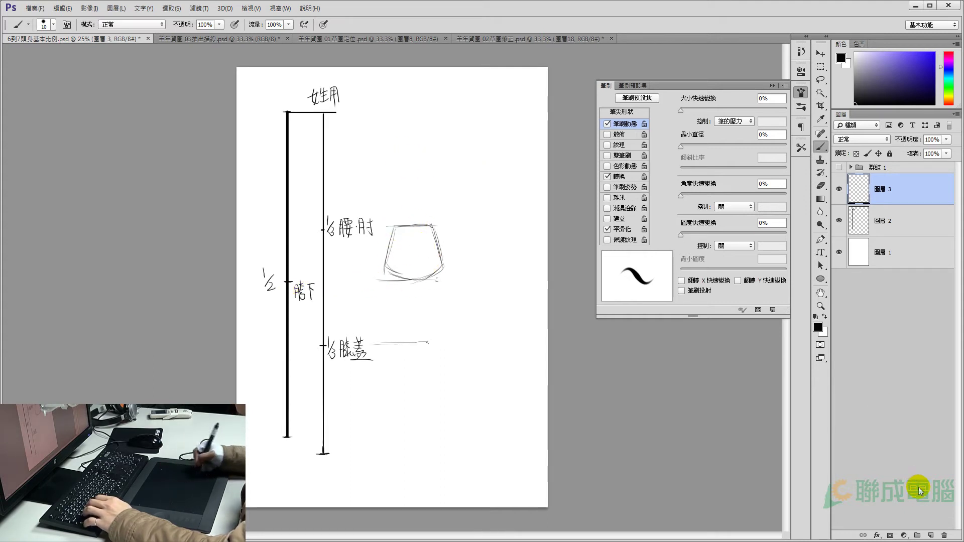
left_click(931, 535)
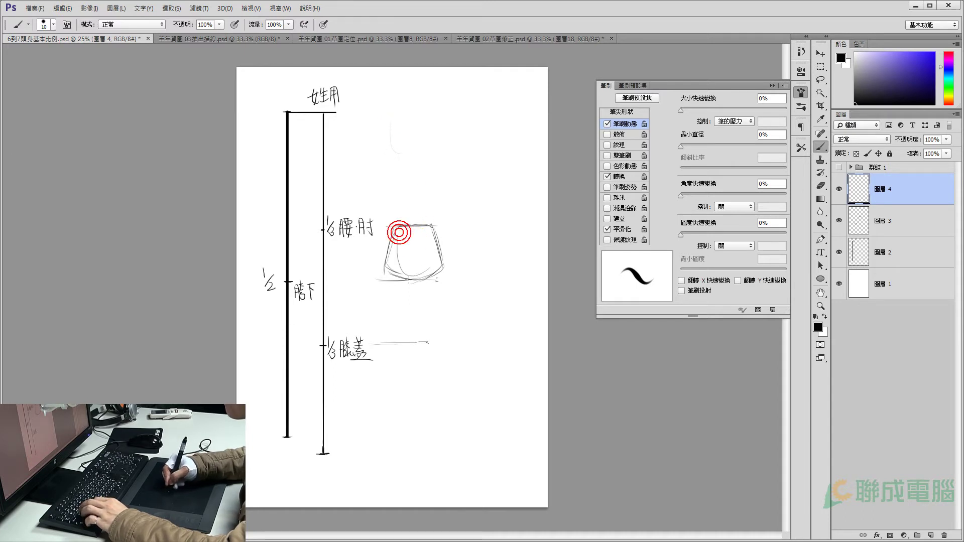
left_click(820, 53)
mouse_move(420, 270)
left_mouse_down()
mouse_move(417, 135)
mouse_move(415, 146)
left_mouse_up()
Rotate the head circle about 12° clockwise around its centre and commit the transform
key("ctrl+t")
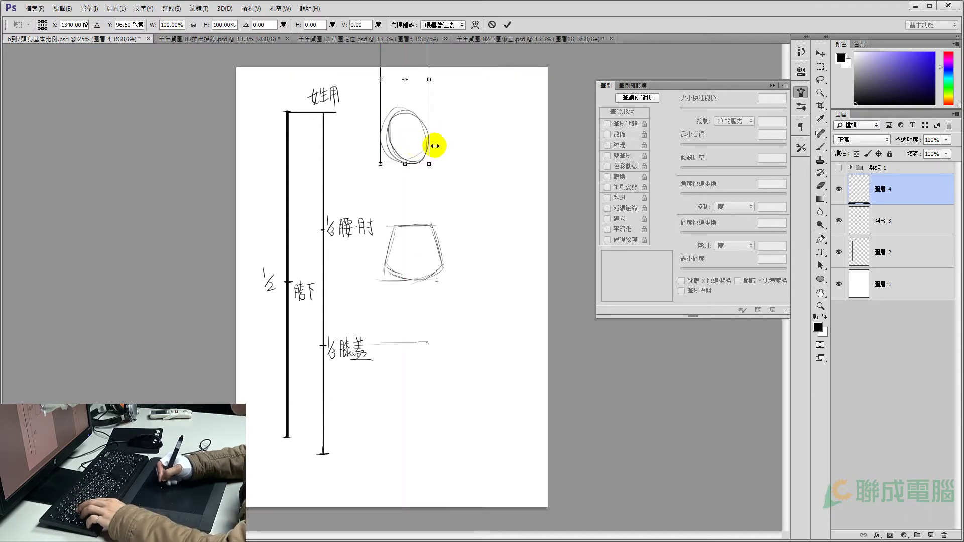
left_click_drag(420, 179, 413, 181)
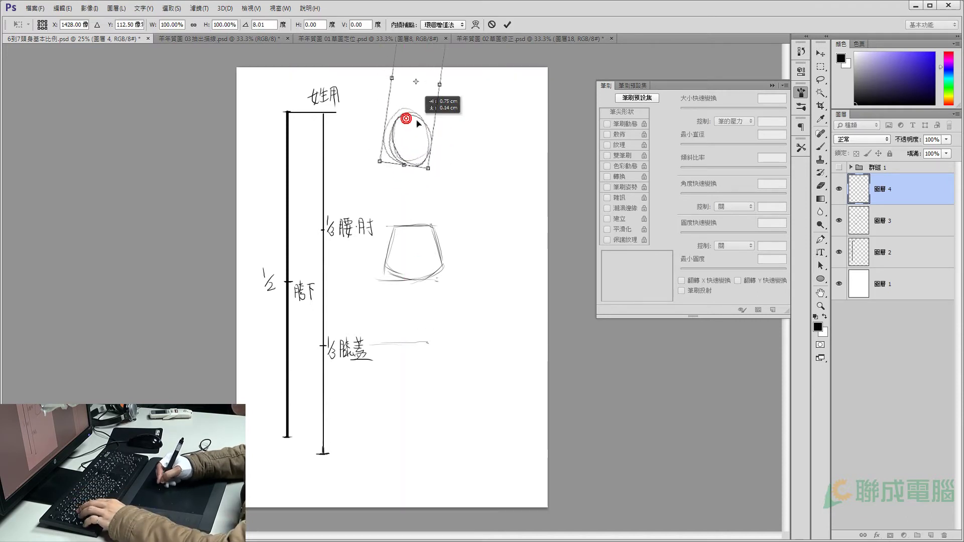
left_click_drag(406, 118, 415, 121)
key("Escape")
key("ctrl+t")
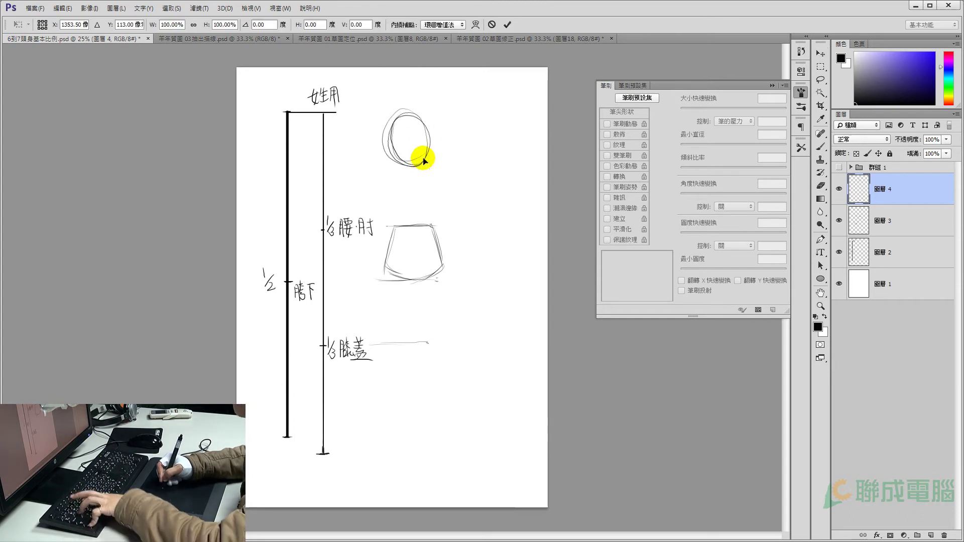
left_click_drag(452, 96, 456, 123)
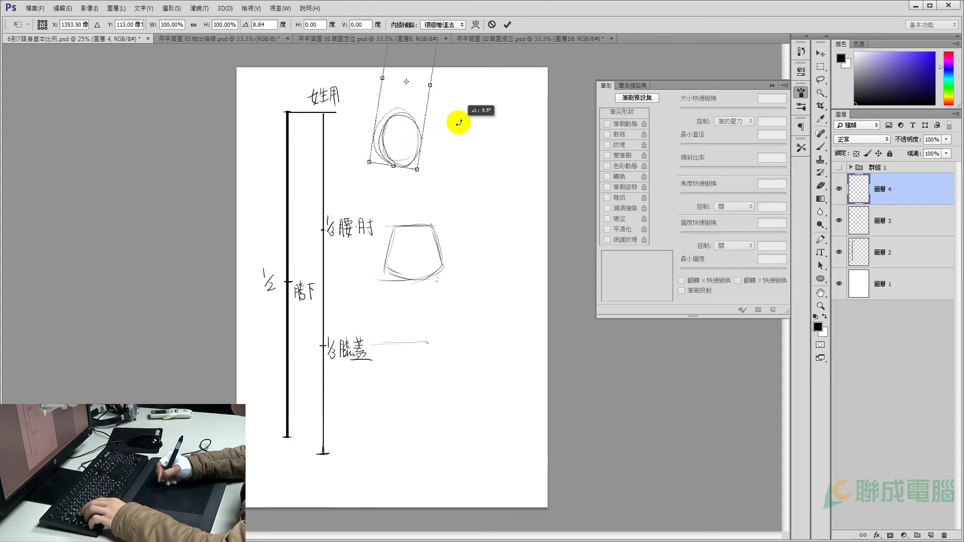
left_click_drag(407, 82, 403, 142)
left_click_drag(438, 75, 453, 98)
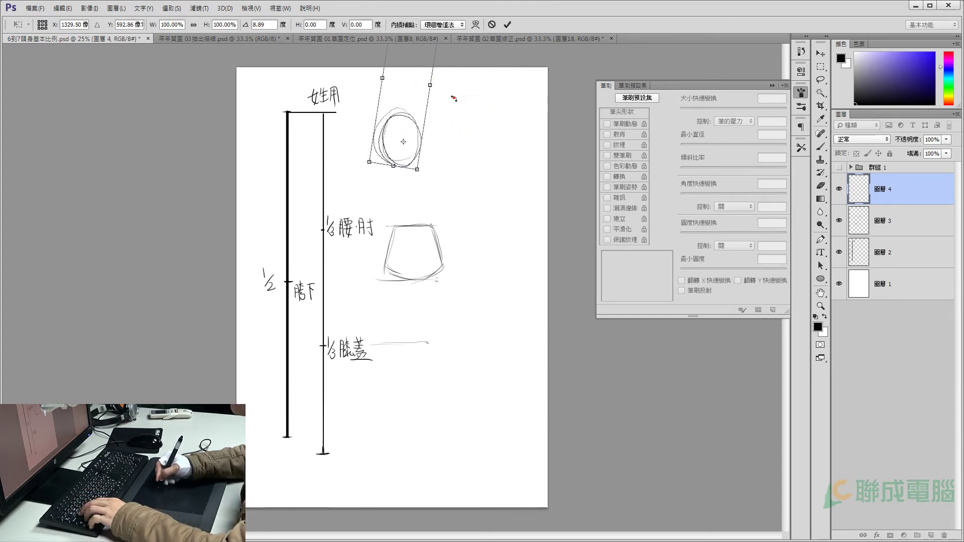
left_click_drag(403, 122, 405, 140)
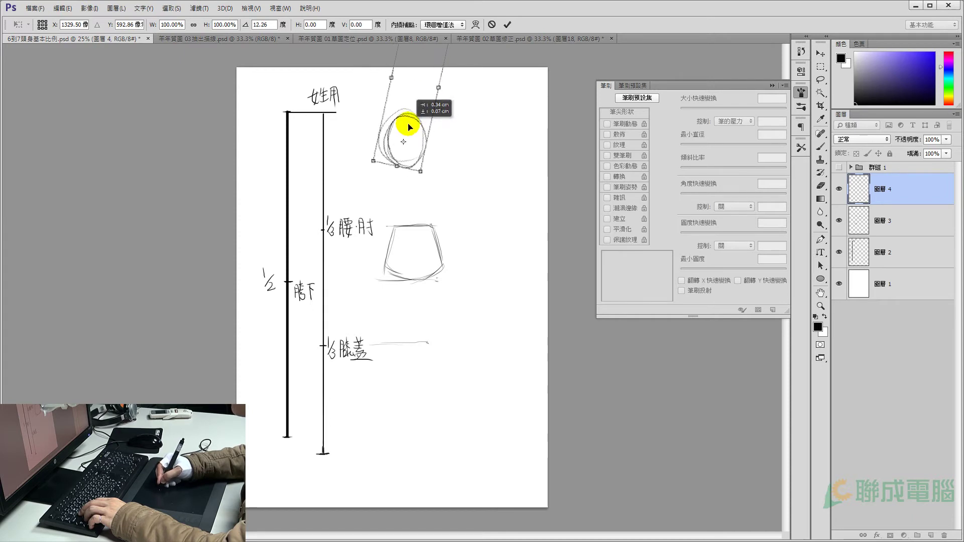
key("Return")
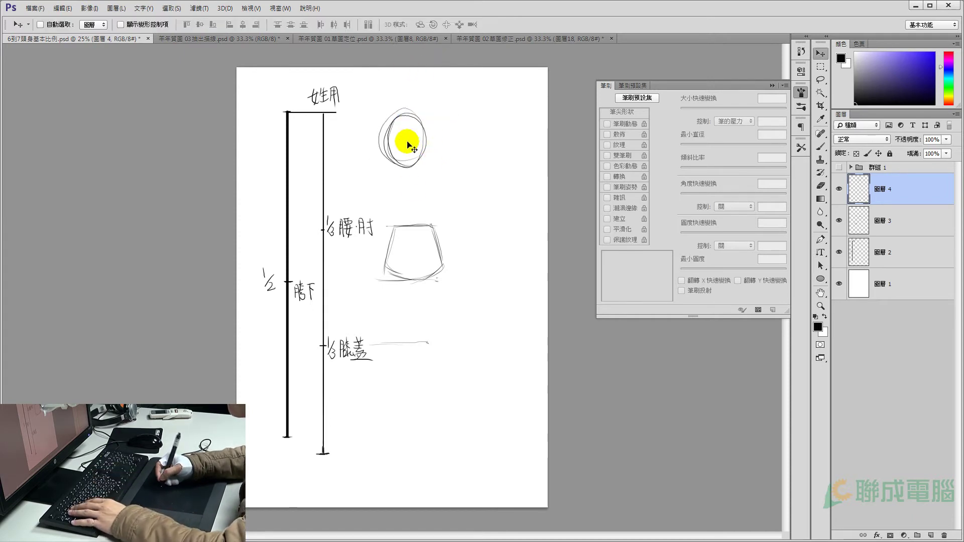
key("b")
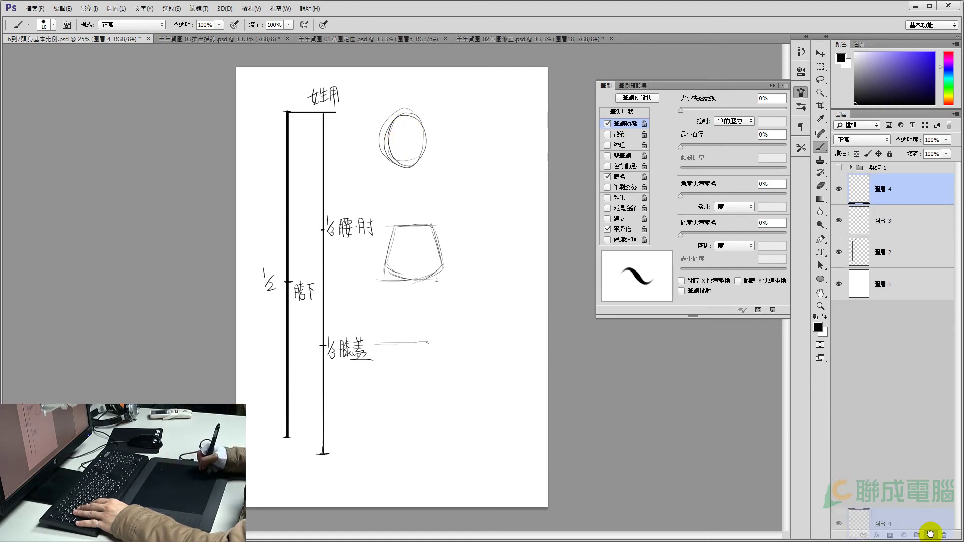
Duplicate the head circle, move the copies down the column, and merge them into one layer
left_click_drag(913, 194, 931, 535)
left_click(821, 54)
left_click_drag(416, 155, 421, 214)
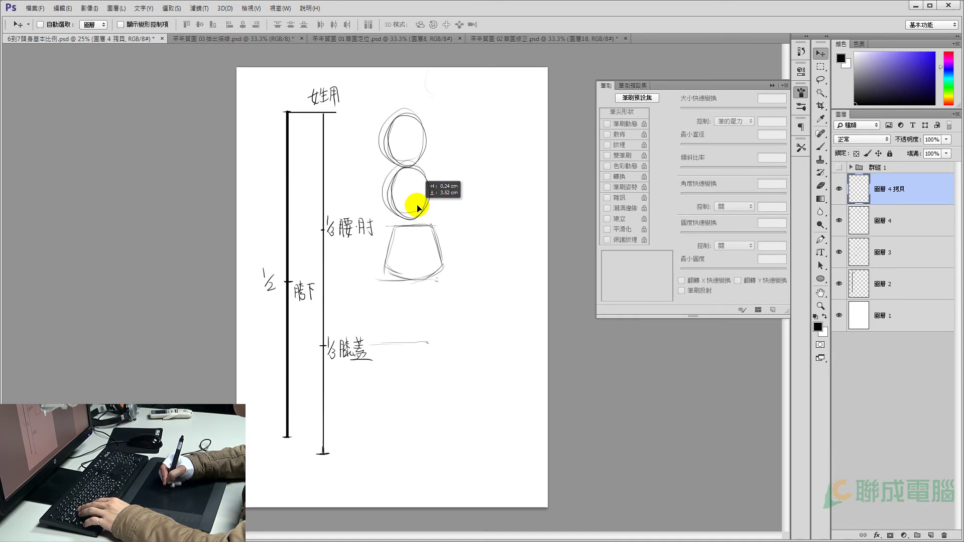
left_click_drag(421, 214, 416, 206)
left_click_drag(874, 207, 944, 535)
left_click_drag(874, 189, 931, 534)
left_click_drag(422, 200, 427, 304)
key("ctrl+e")
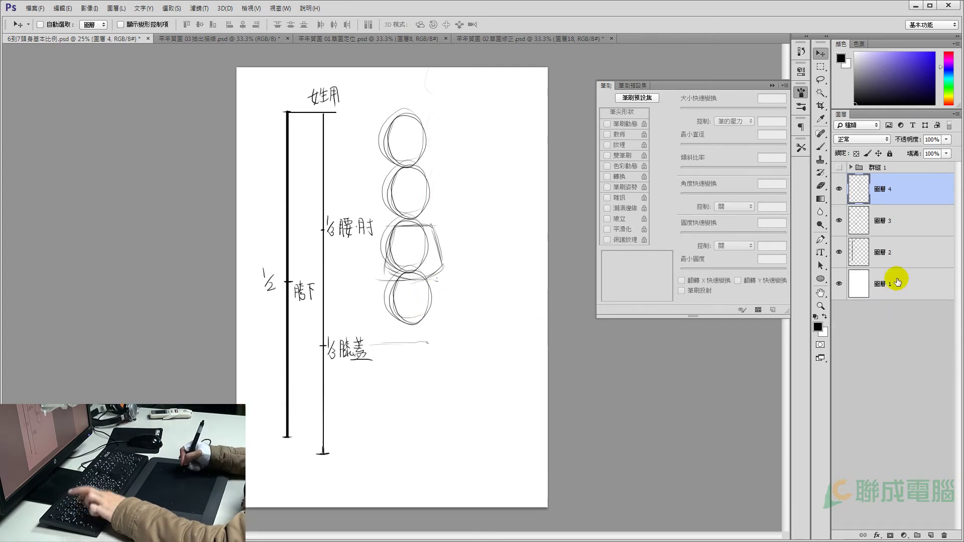
left_click(840, 188)
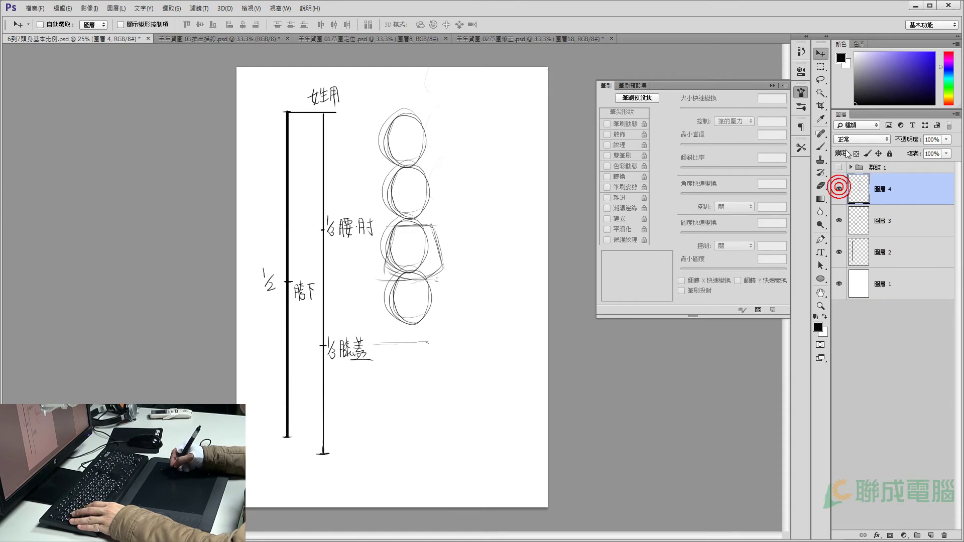
Duplicate the merged circle stack and align it lower to extend the column to the scale's bottom
key("ctrl+j")
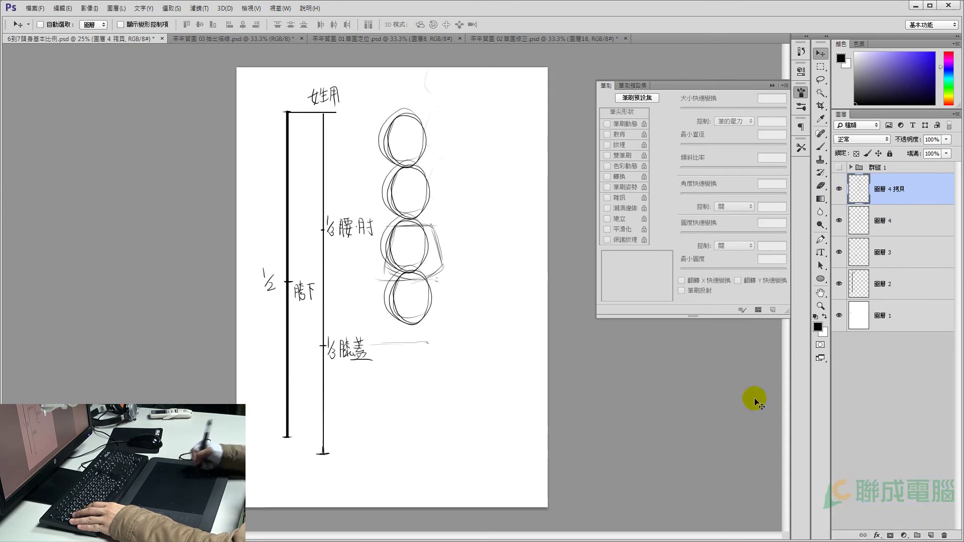
left_click_drag(420, 216, 417, 424)
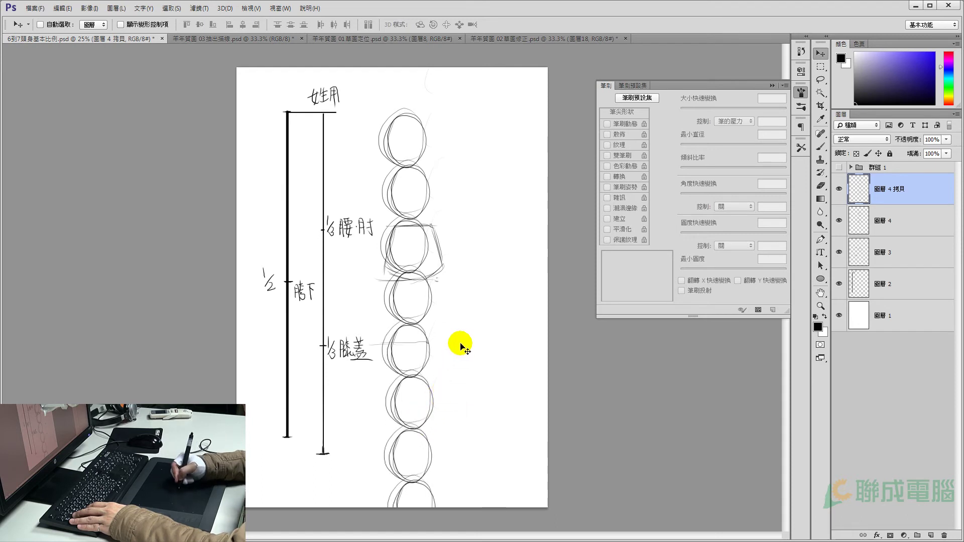
key("ctrl")
left_click_drag(418, 408, 420, 355)
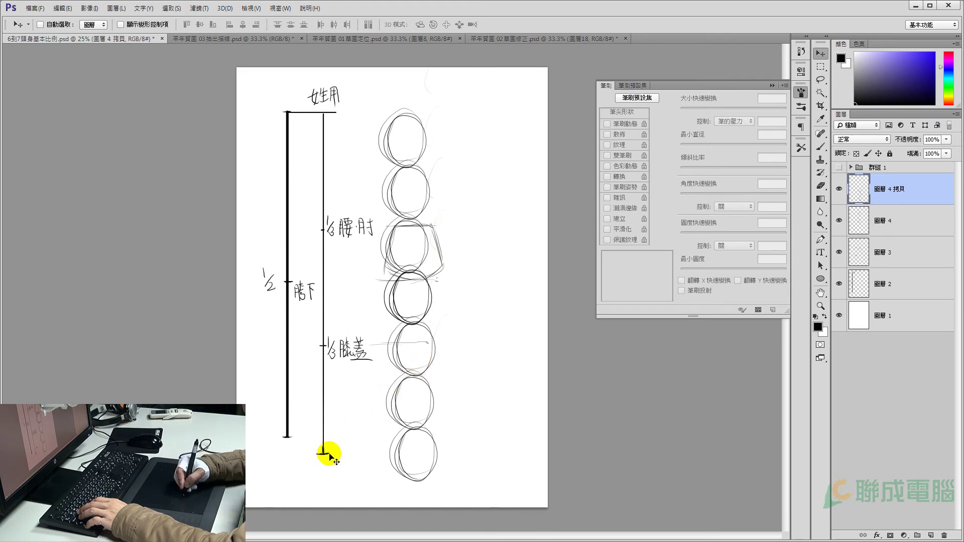
left_click_drag(409, 282, 409, 291)
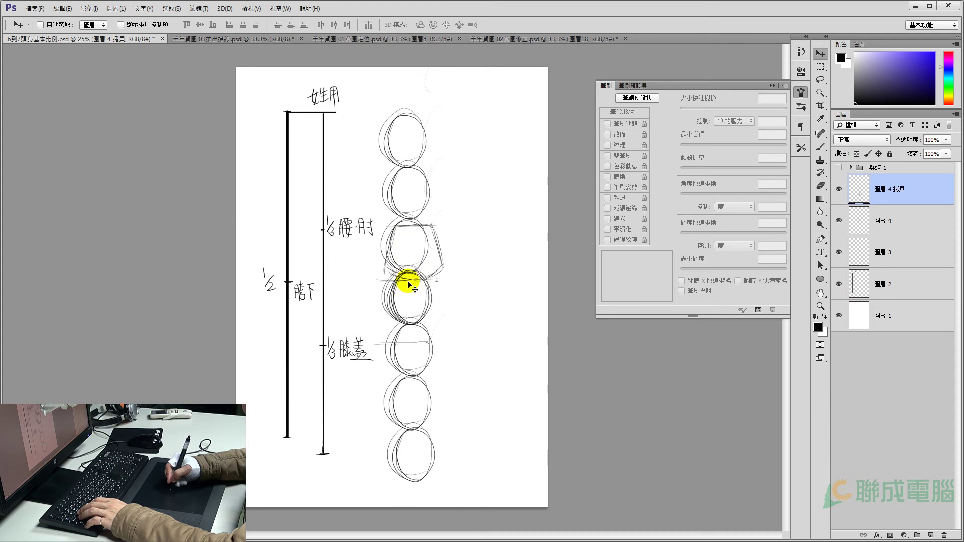
key("b")
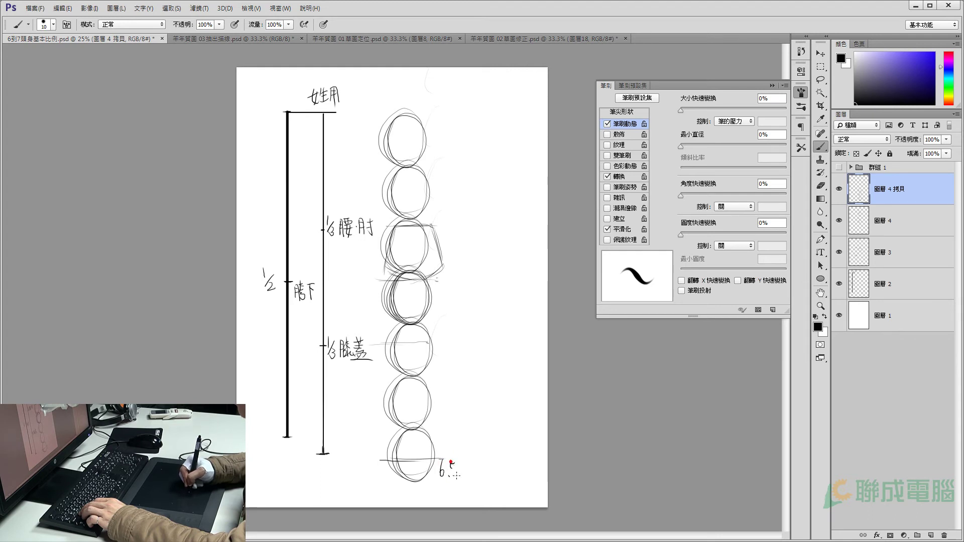
Write the 6.5 label under the lowest circle, then make 圖層 4 active
left_click_drag(456, 474, 449, 476)
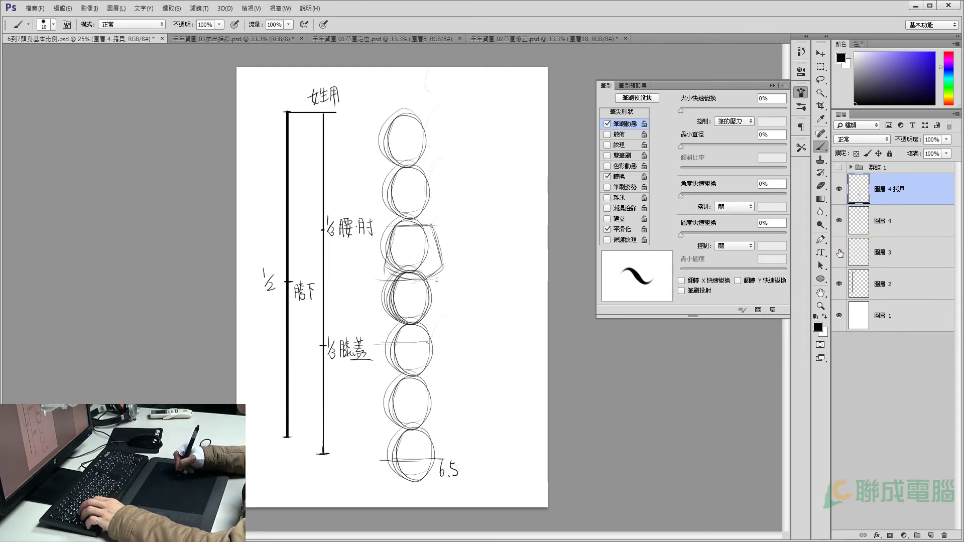
left_click(839, 254)
left_click(861, 219)
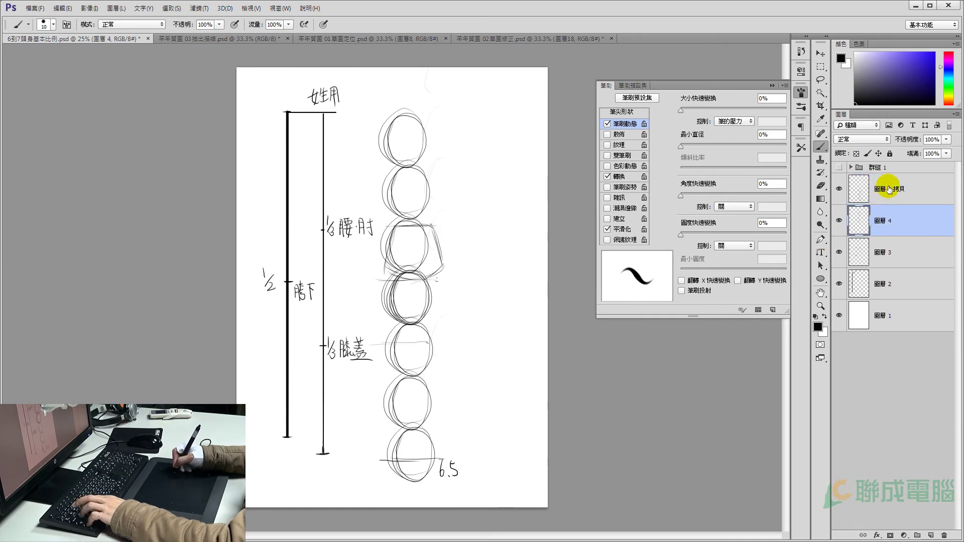
Merge the duplicated circles into 圖層 4 and fade the layer to 42% opacity
left_click(839, 220)
left_click(884, 189)
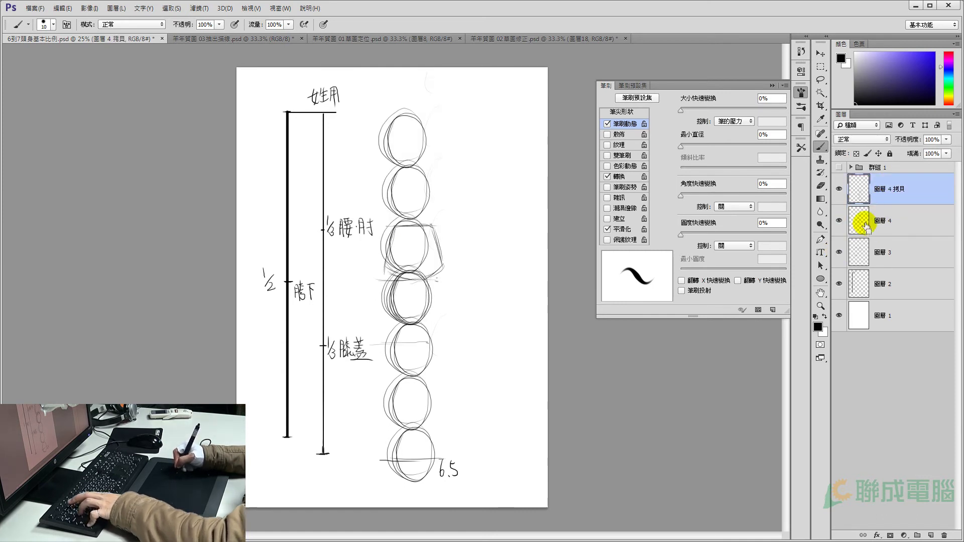
key("ctrl+e")
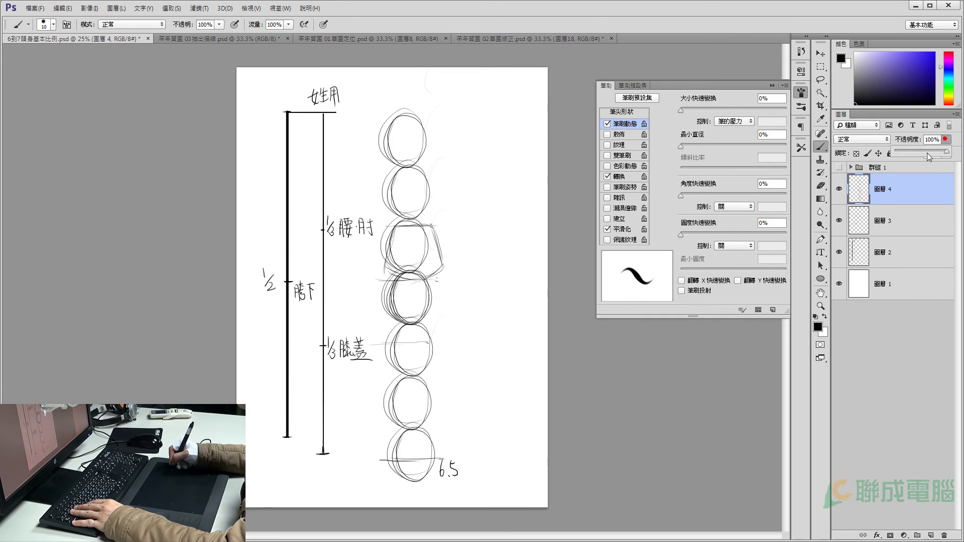
left_click(921, 151)
left_click(855, 325)
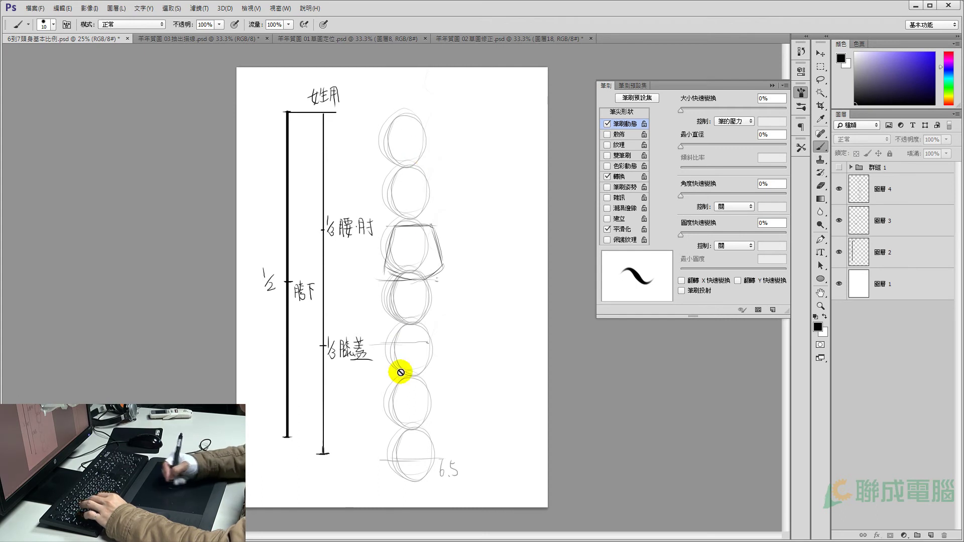
left_click(879, 190)
key("ctrl+t")
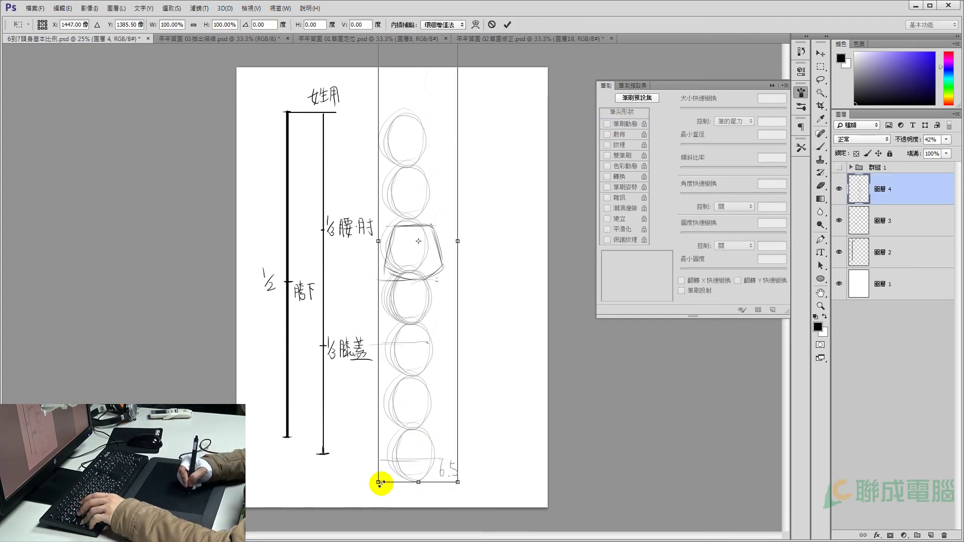
left_click_drag(380, 481, 388, 436)
left_click_drag(432, 329, 431, 334)
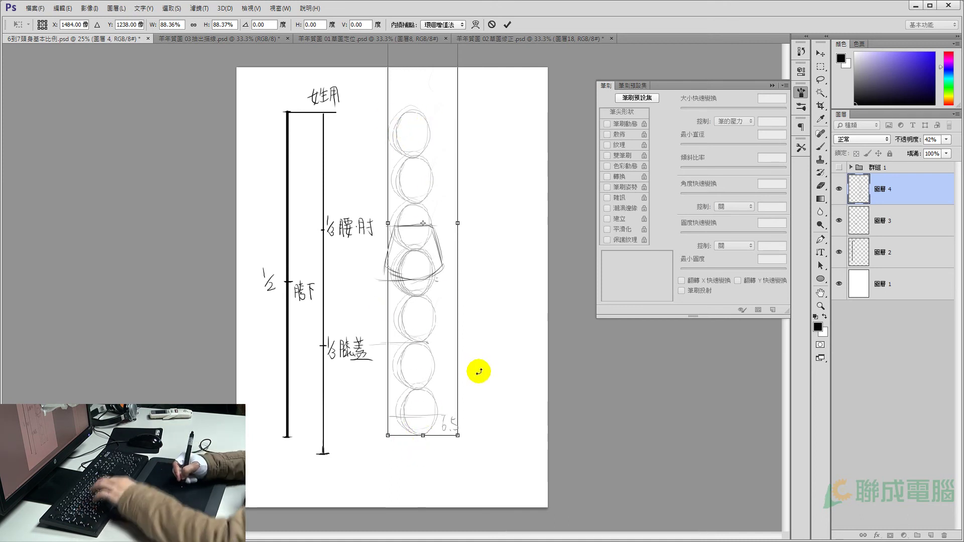
key("Return")
key("b")
key("ctrl+z")
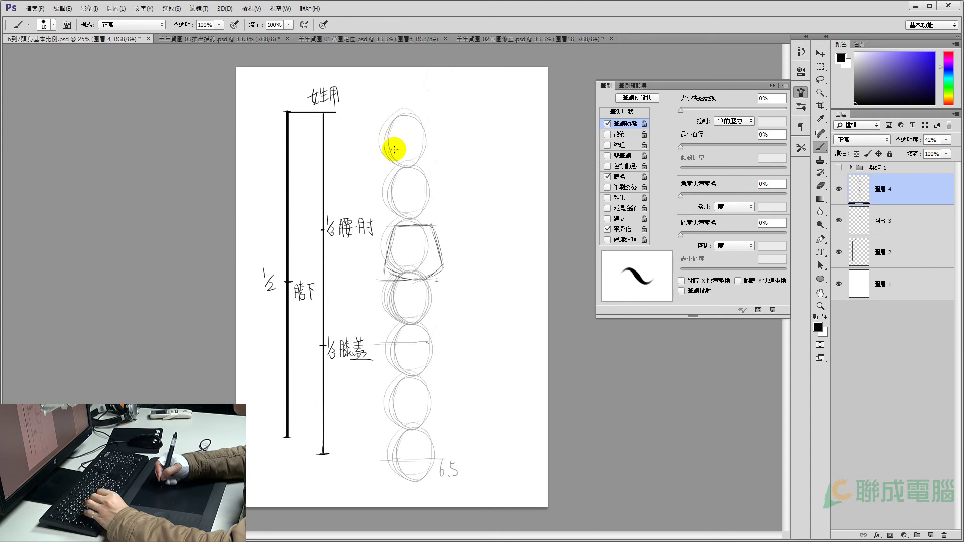
Move pelvis layer 圖層 3 above faded circle layer 圖層 4 and keep 圖層 3 active for drawing
left_click(859, 221)
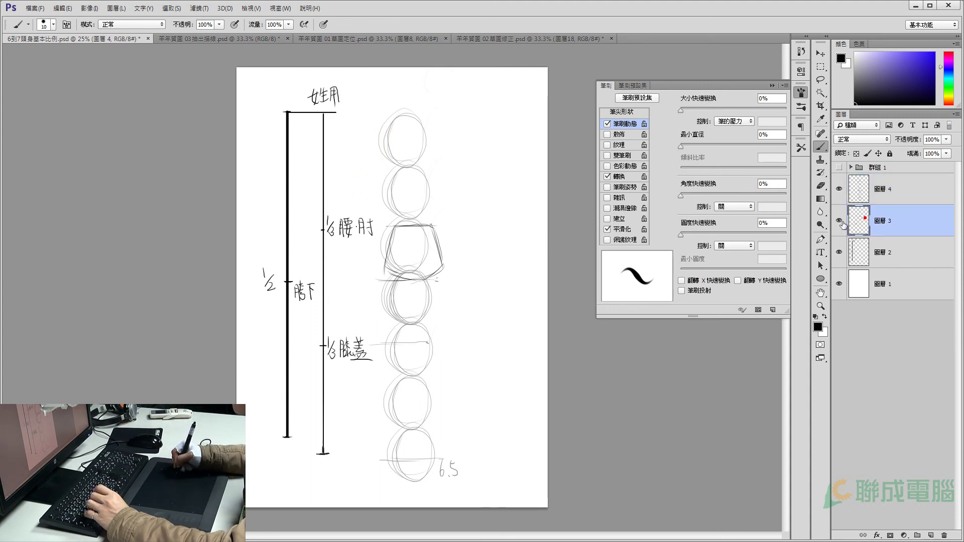
left_click(839, 223)
left_click_drag(895, 228, 887, 173)
left_click(894, 222)
left_click(865, 183)
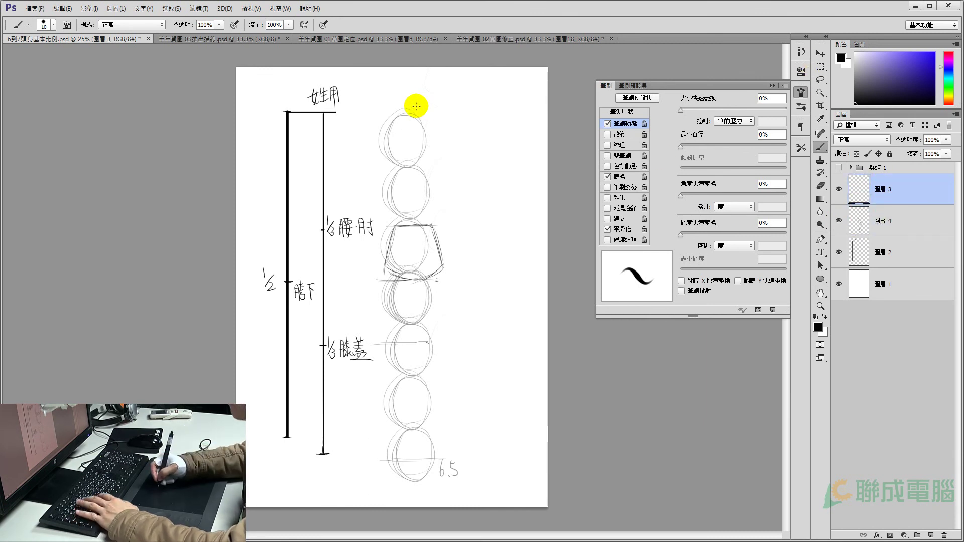